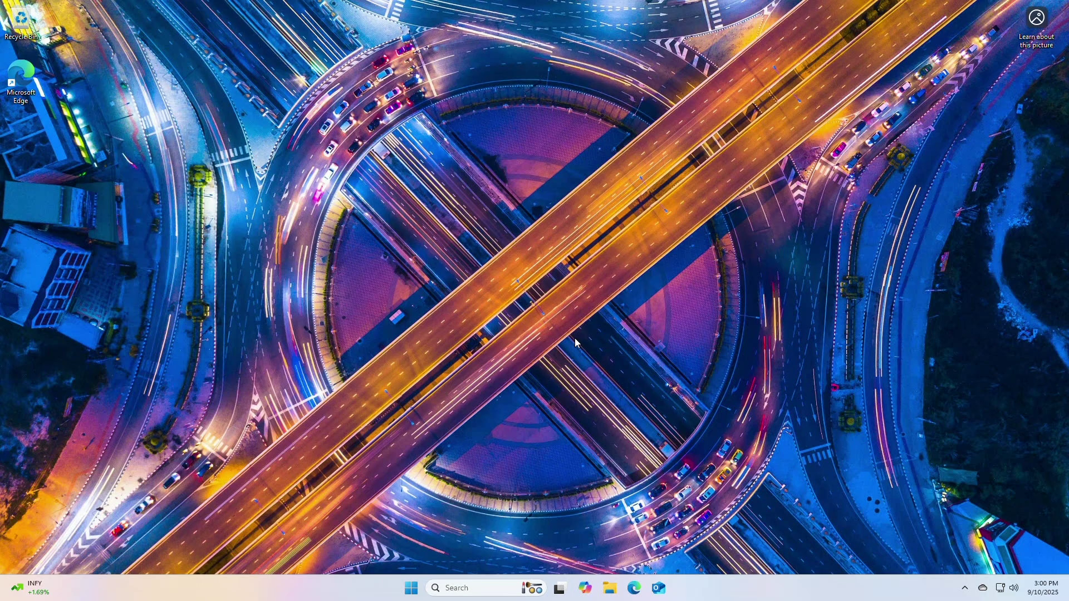
Open the system's About page in Settings and examine the edition, version and OS build under Windows specifications
left_click(411, 588)
left_click(556, 259)
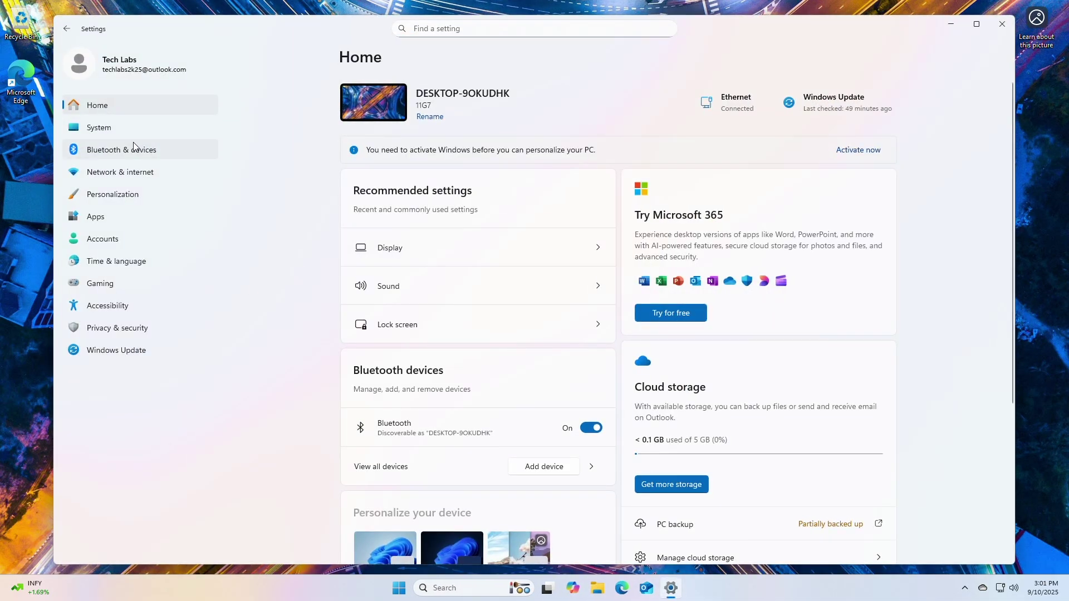
left_click(142, 130)
scroll(379, 474, "down", 7)
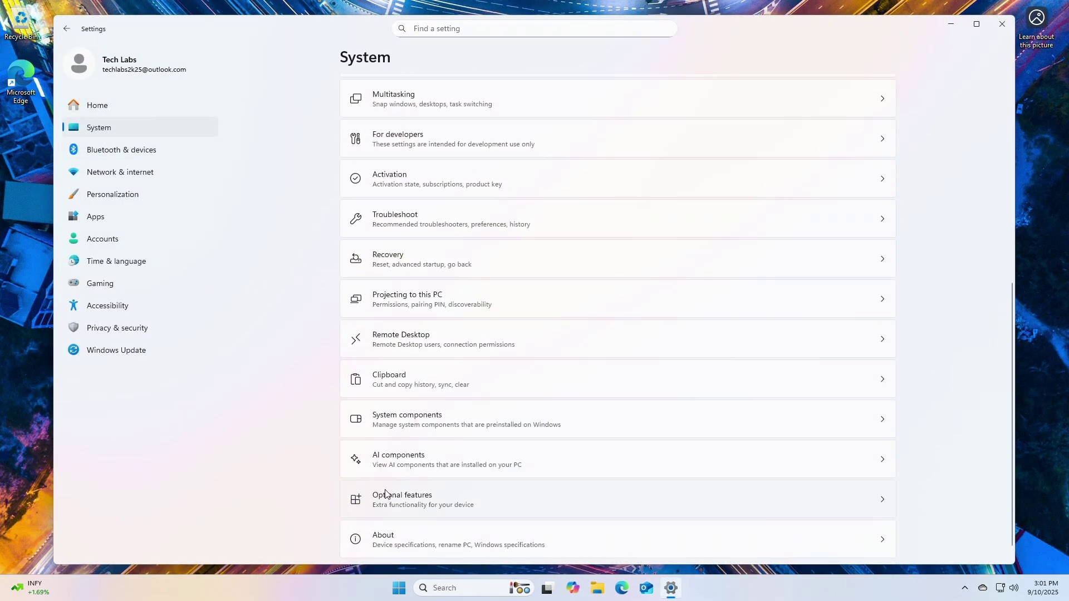
left_click(473, 530)
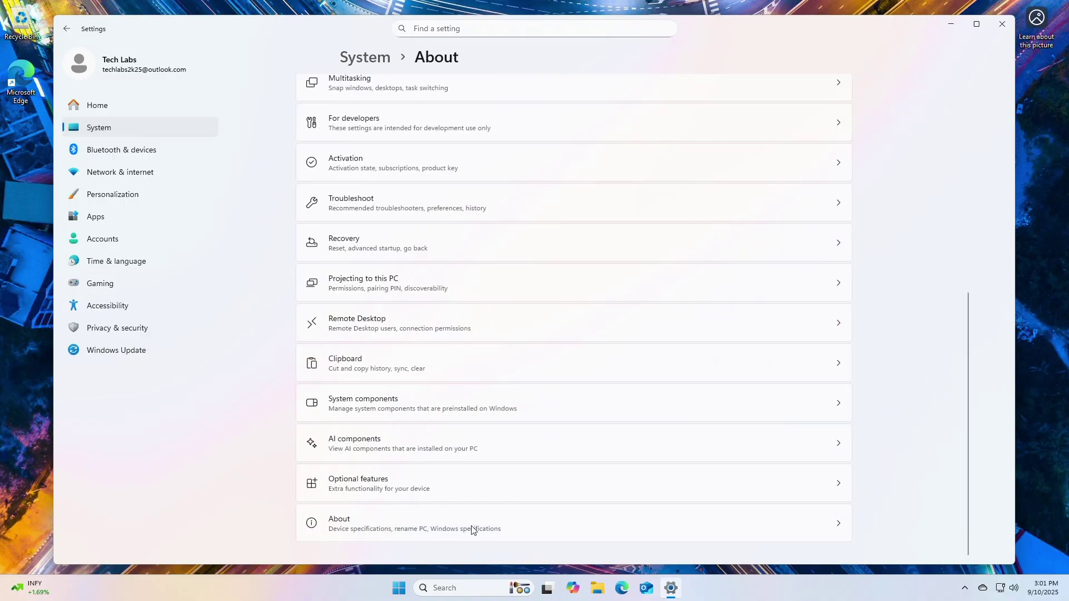
scroll(418, 412, "down", 2)
scroll(419, 404, "down", 2)
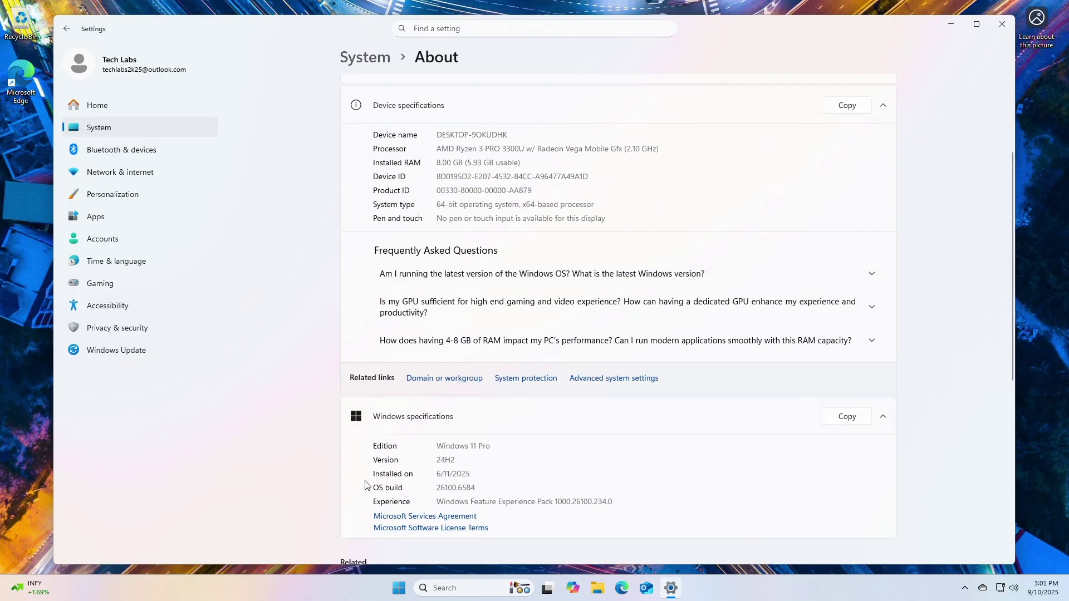
Start joining the Windows Insider Program from Windows Update and link the Microsoft account already signed in on the device
left_click(152, 352)
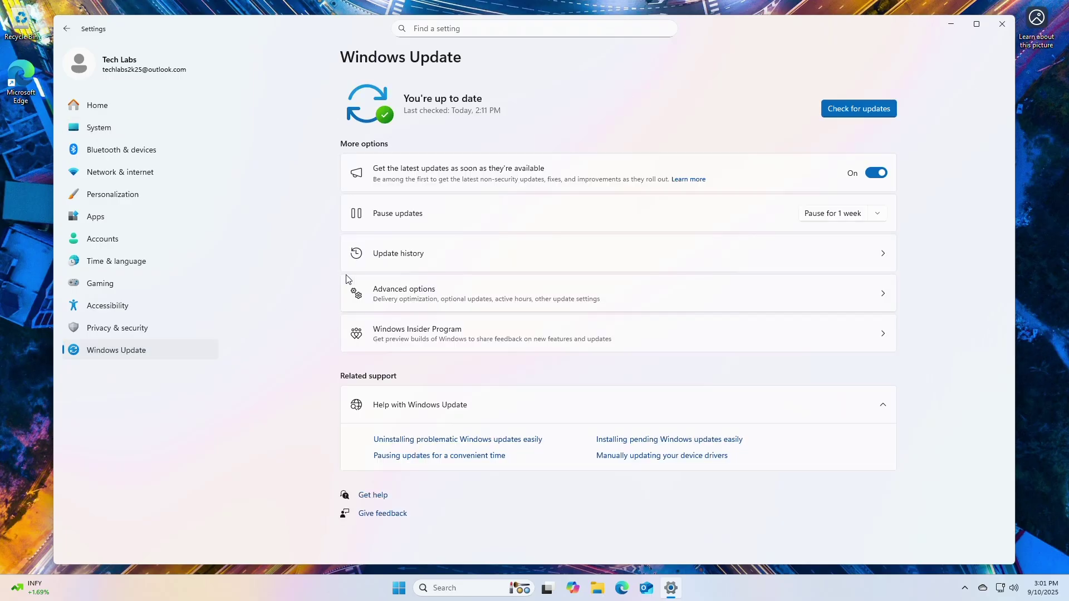
left_click(463, 332)
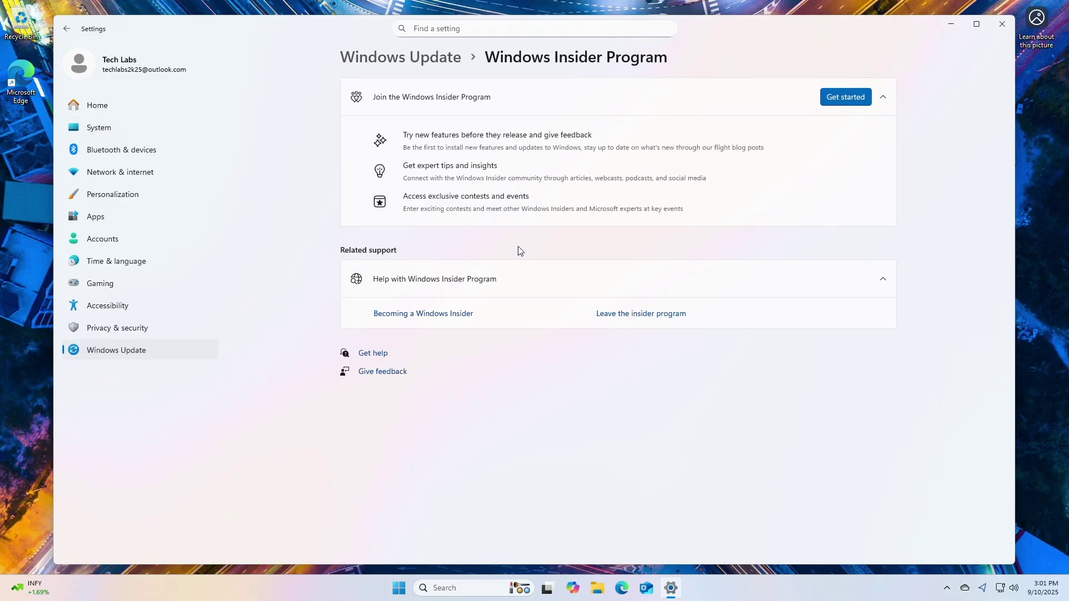
left_click(842, 97)
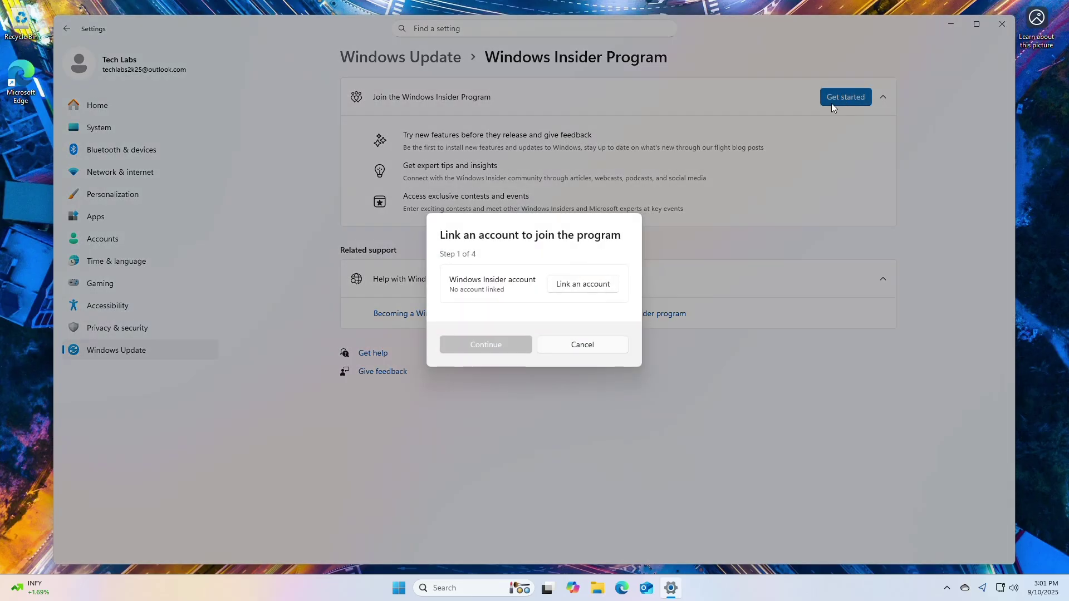
left_click(590, 286)
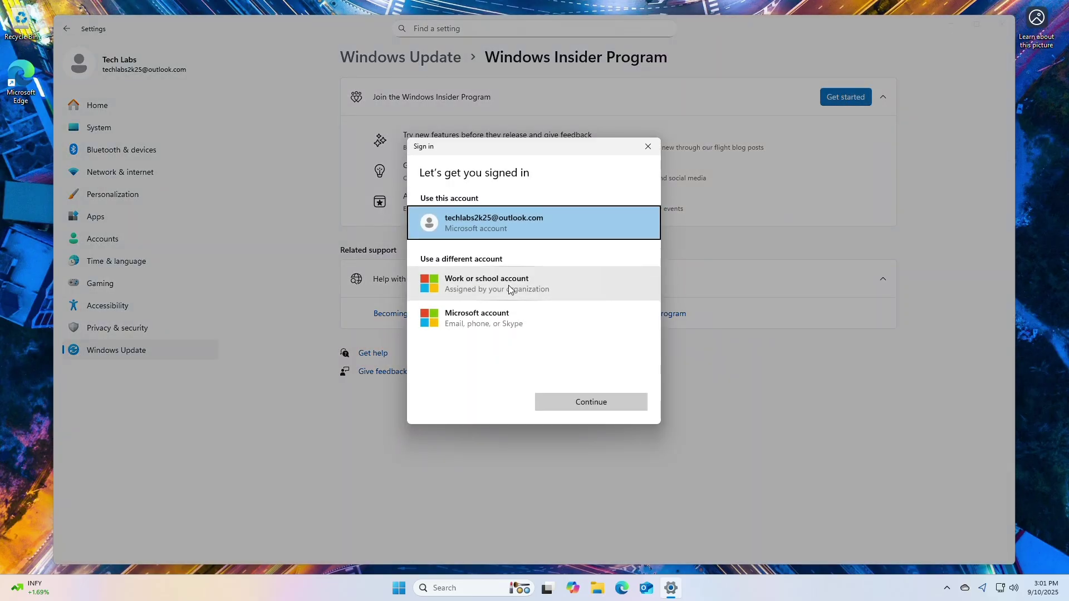
left_click(576, 397)
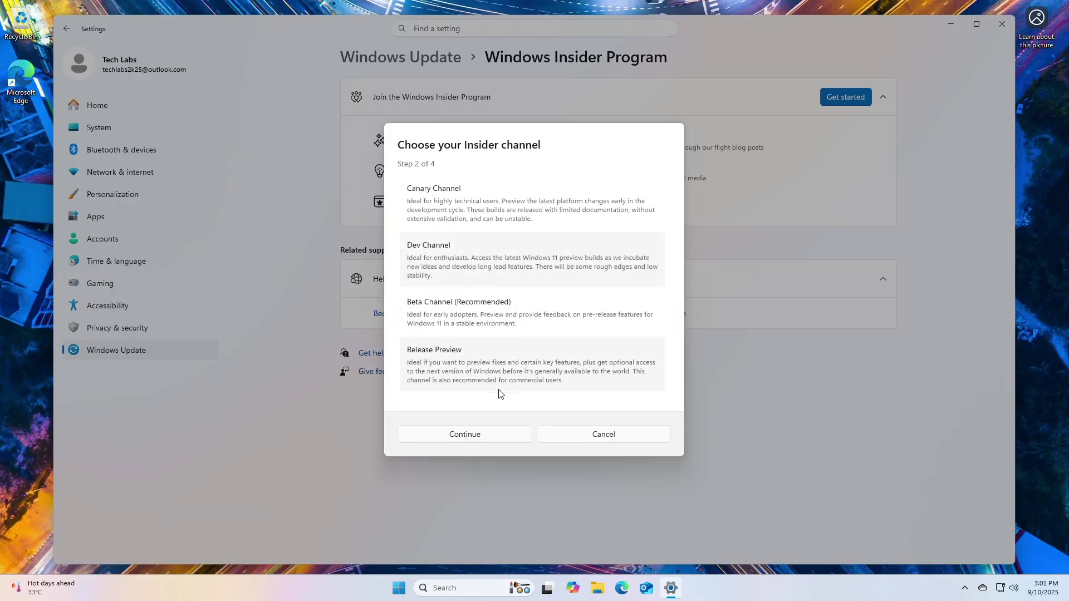
Enrol the device in the Release Preview channel, accepting the Insider agreements, and restart it immediately
left_click(492, 381)
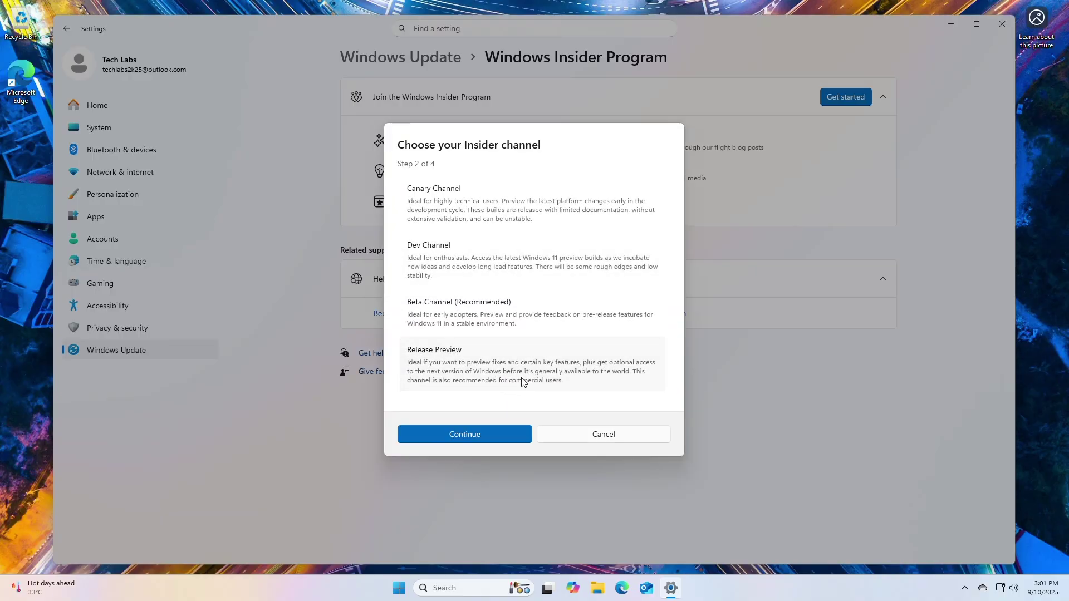
left_click(519, 440)
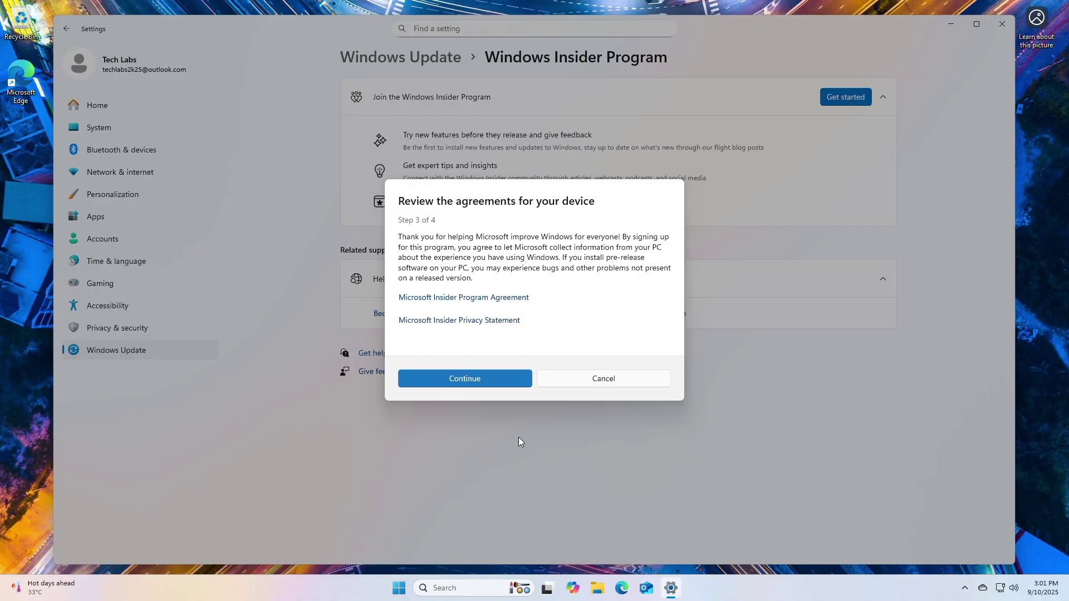
left_click(508, 382)
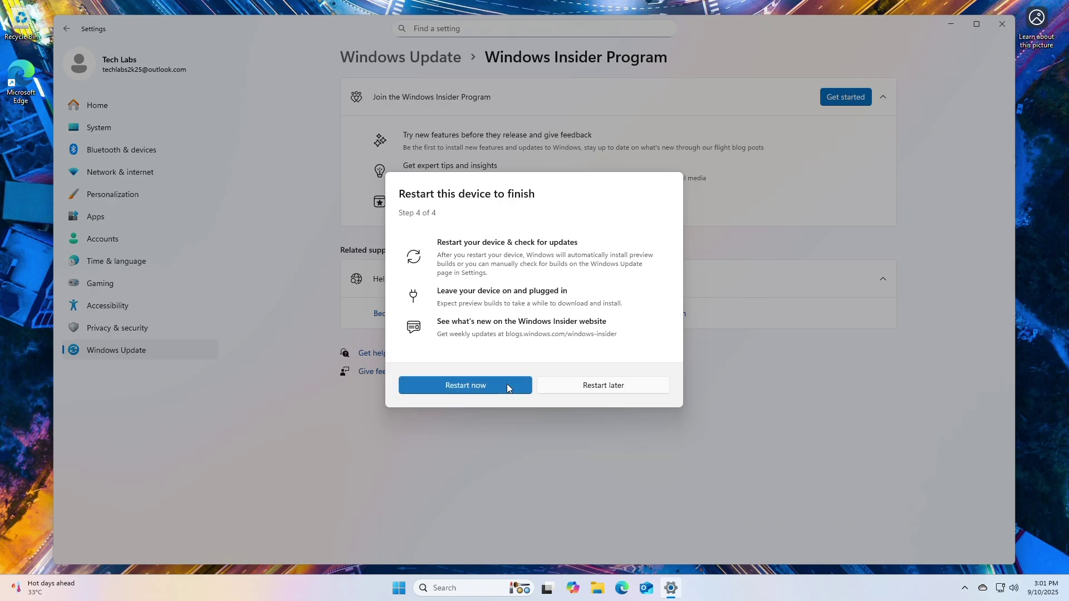
left_click(507, 384)
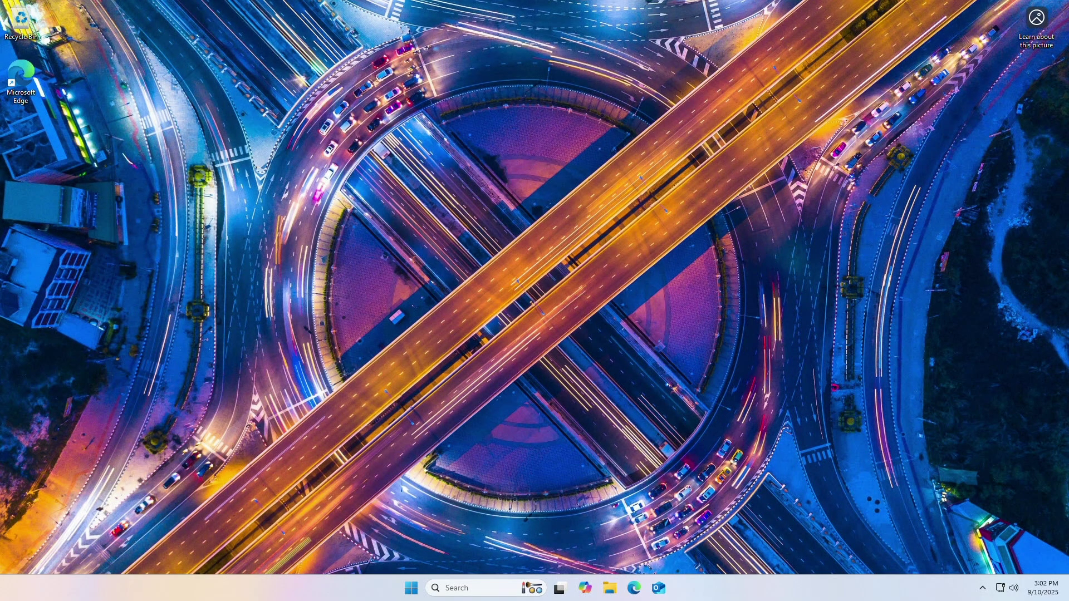
Reopen Windows Update in Settings and check for updates
left_click(411, 588)
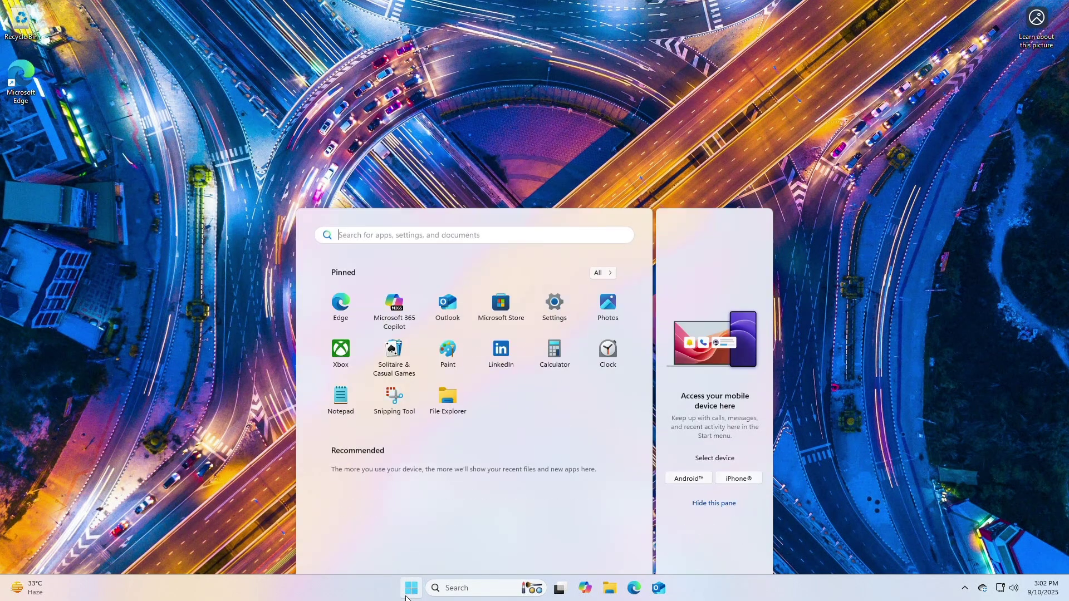
left_click(544, 260)
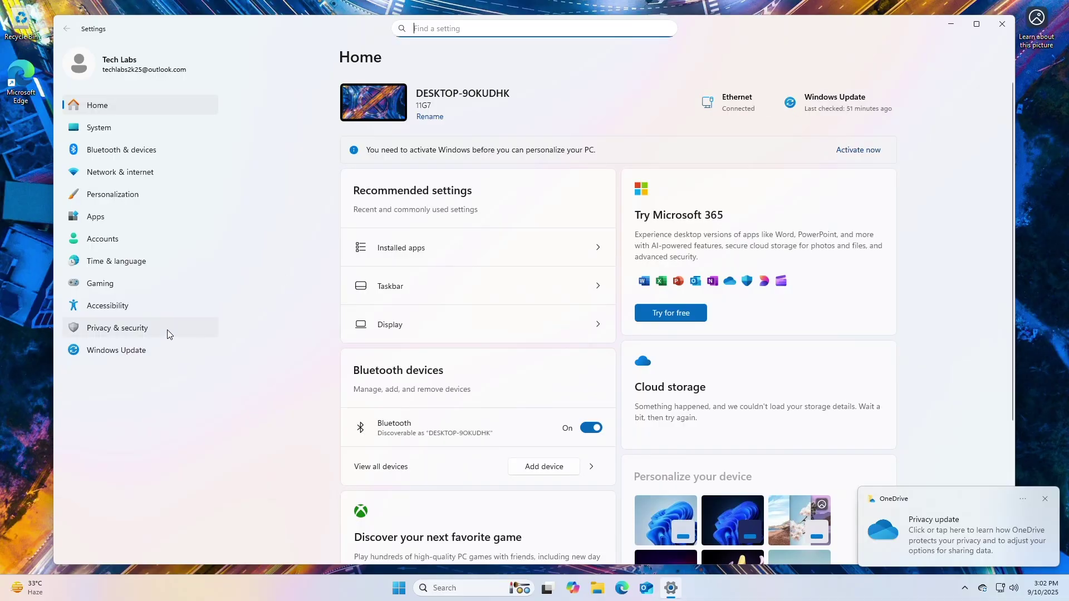
left_click(168, 350)
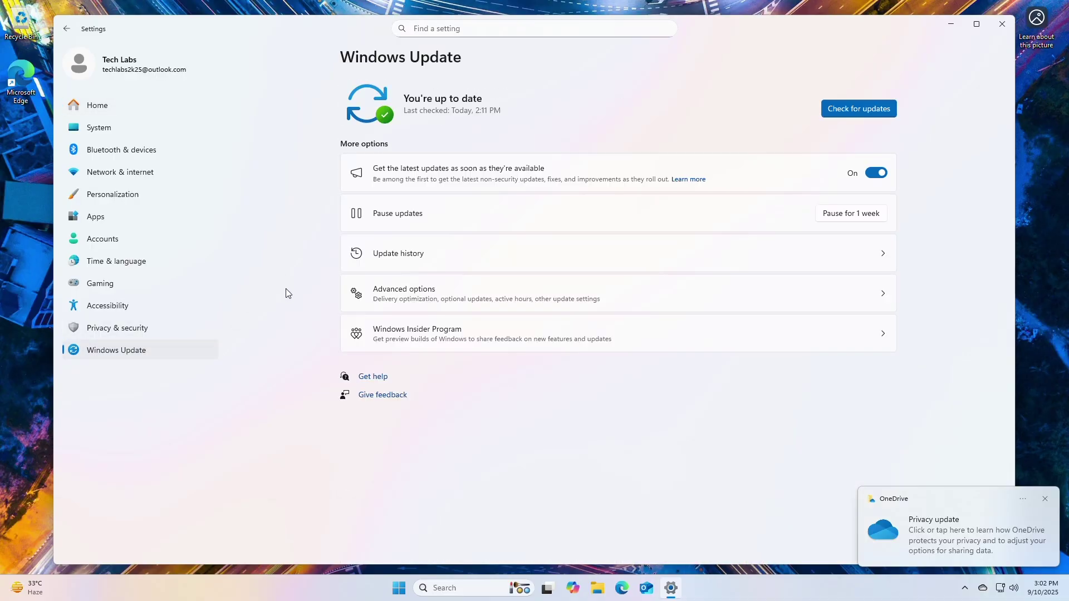
left_click(872, 112)
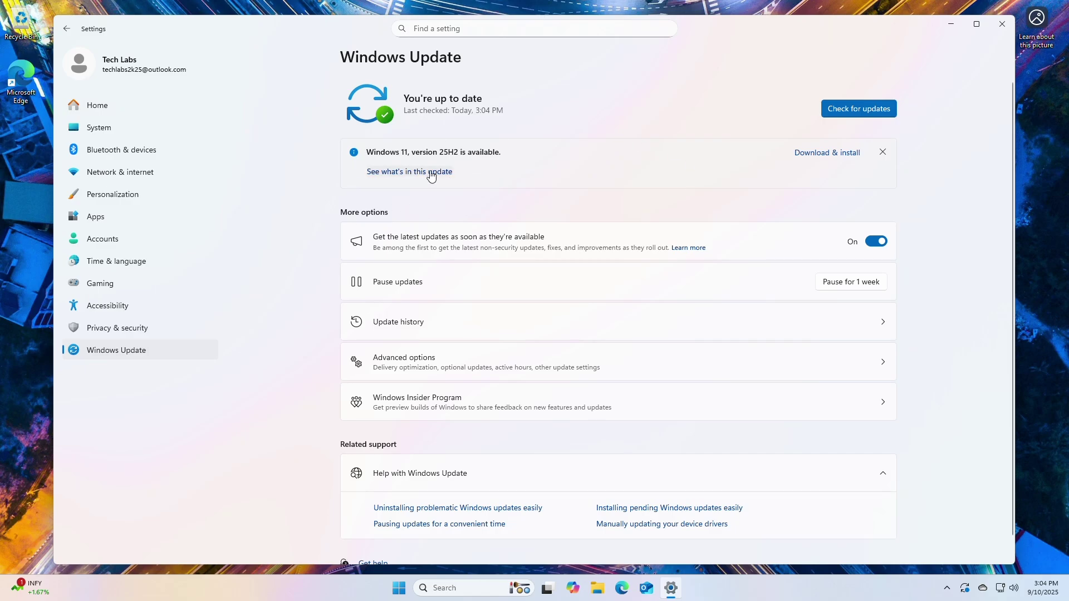
Download and install Windows 11, version 25H2, and restart the device immediately, dismissing the lock screen after startup
left_click(836, 156)
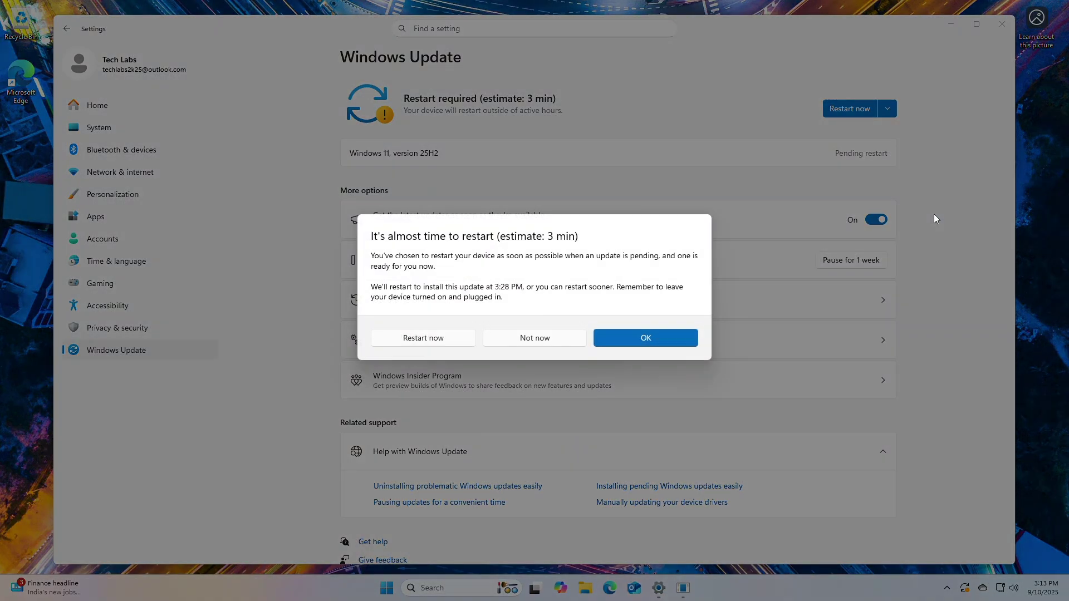
left_click(655, 336)
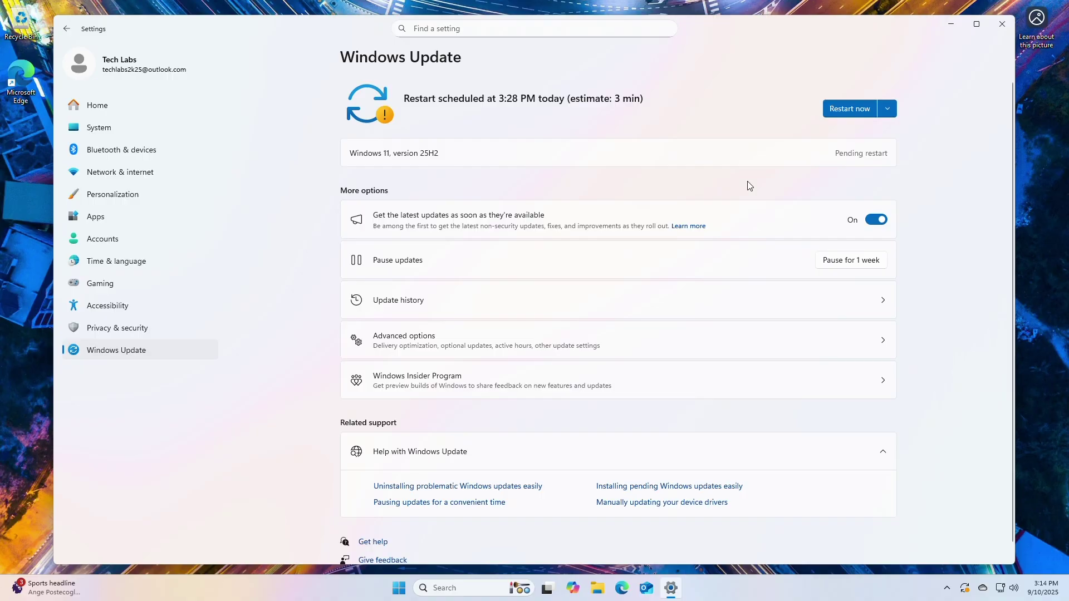
left_click(843, 113)
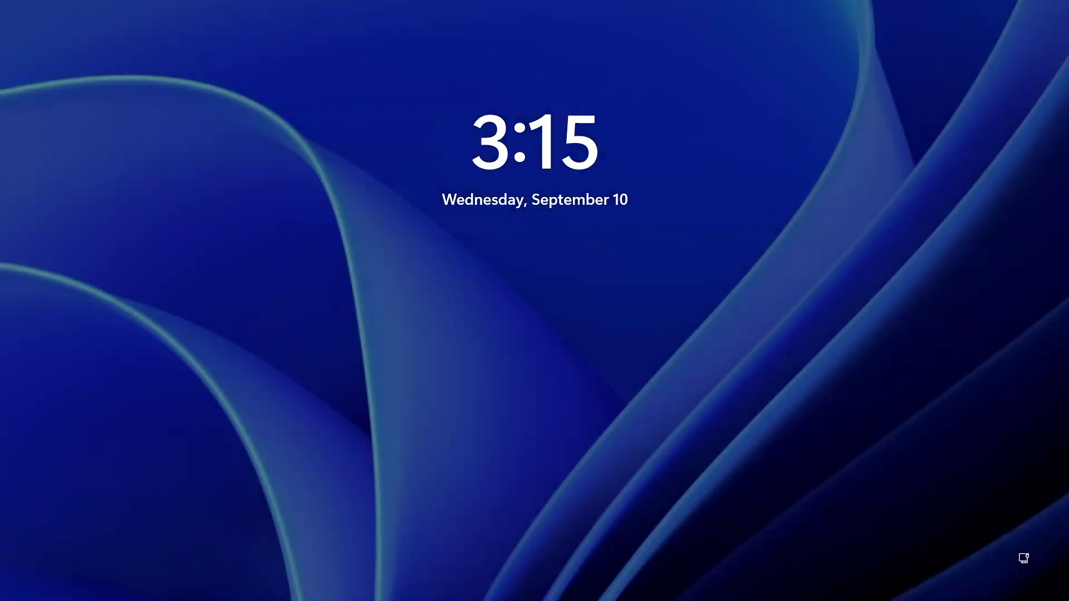
key("Return")
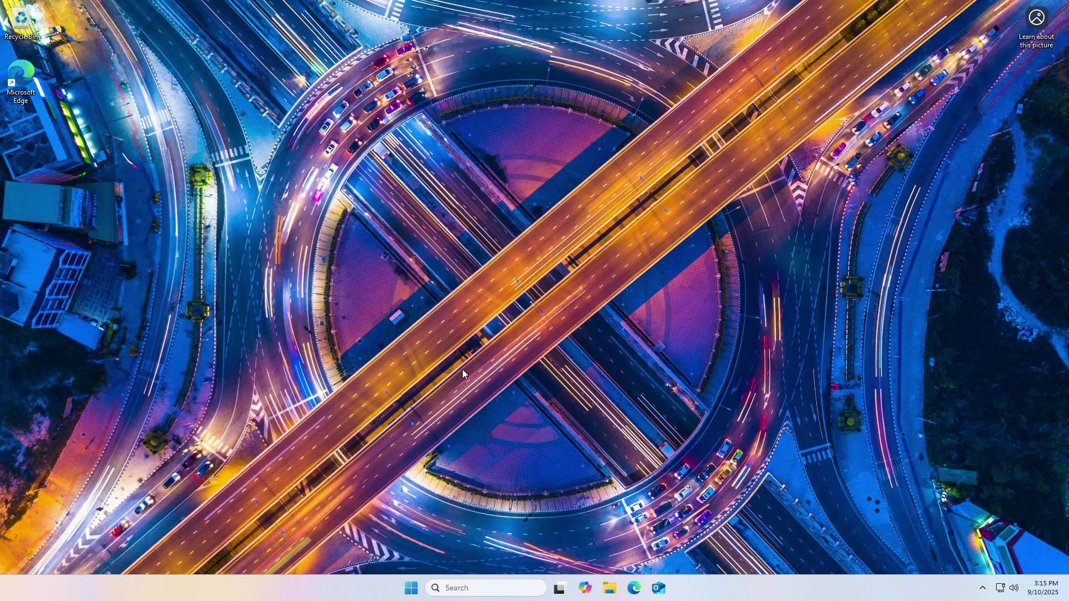
Open the system's About page in Settings again and examine the device specifications and the installed Windows version and OS build
left_click(411, 588)
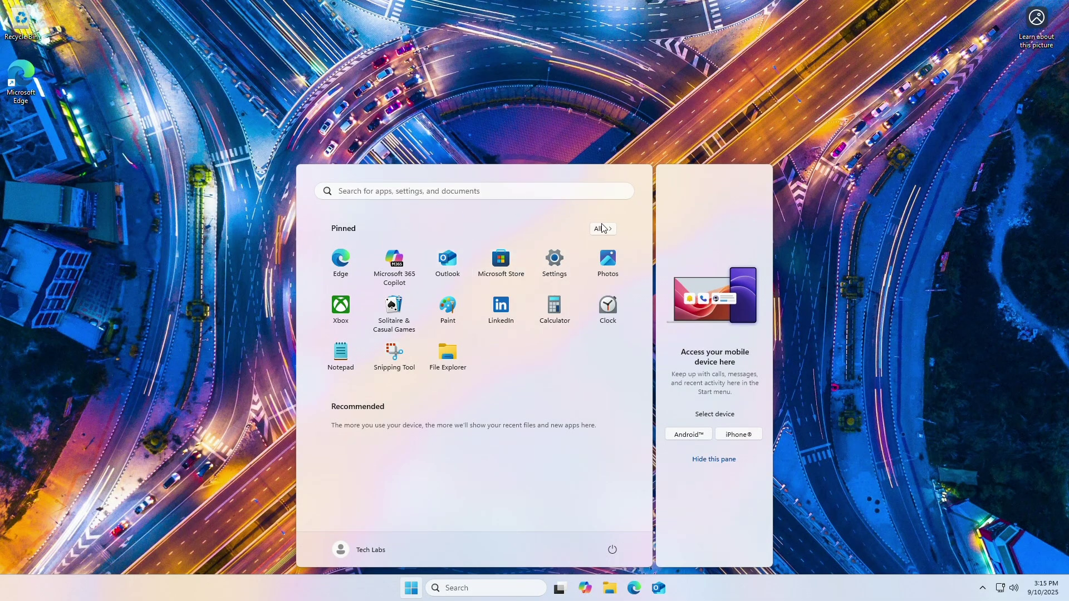
left_click(556, 260)
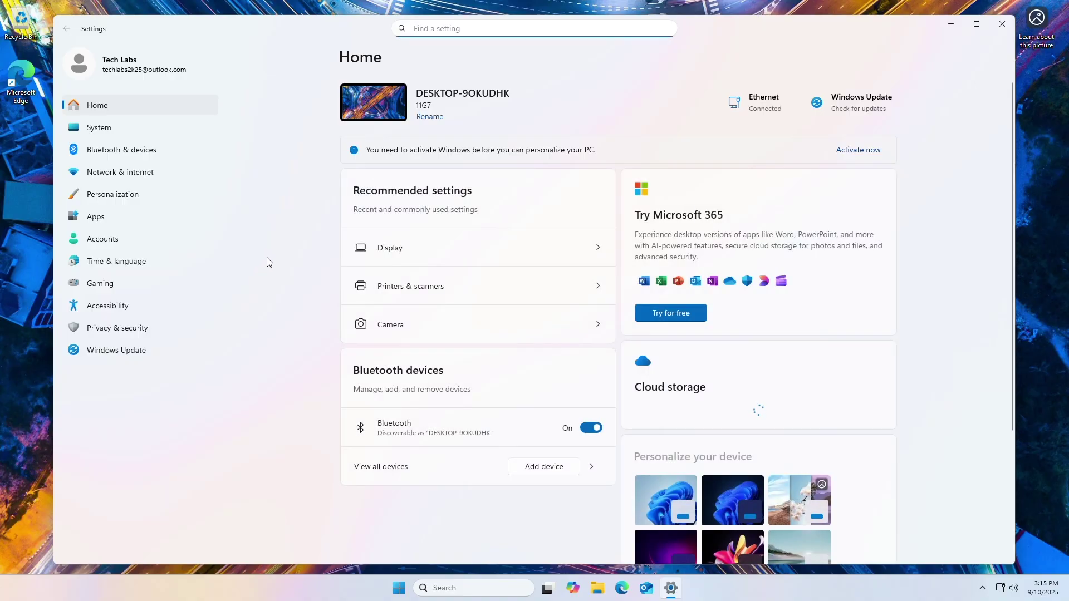
left_click(202, 127)
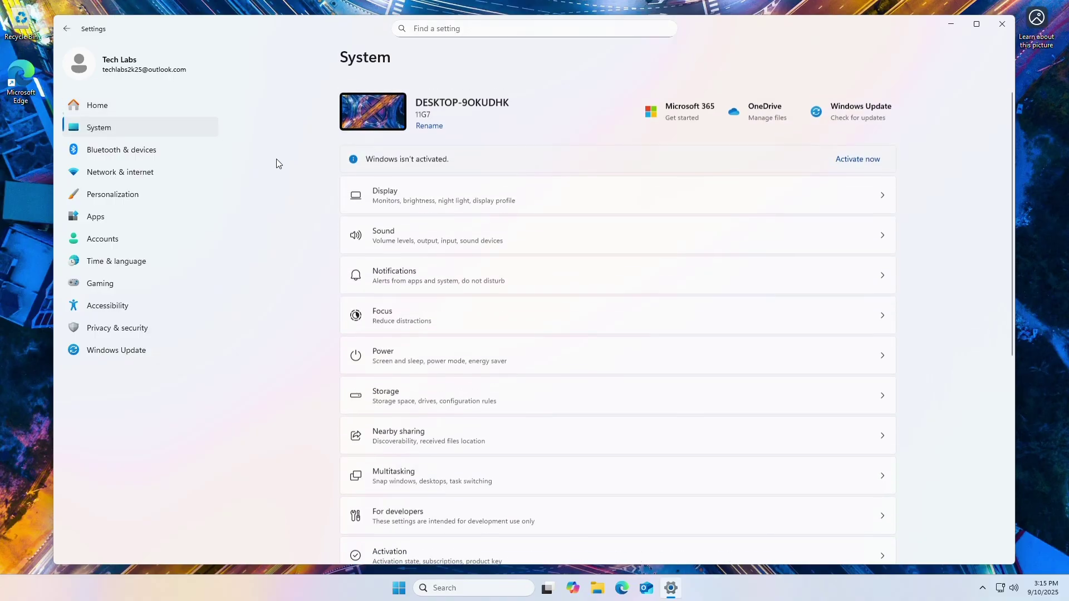
scroll(341, 523, "down", 6)
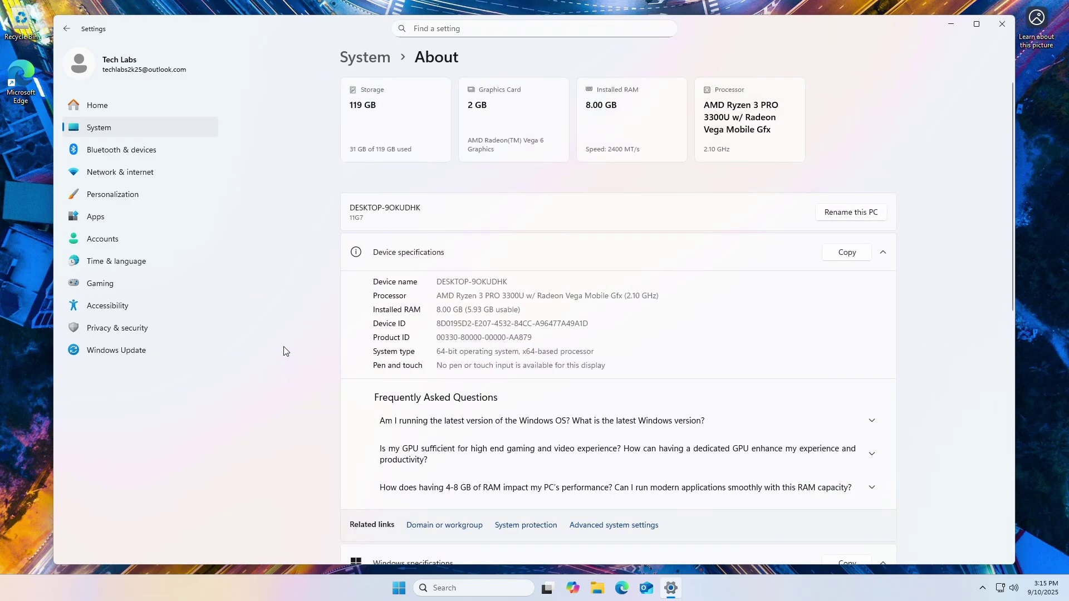
scroll(286, 365, "down", 5)
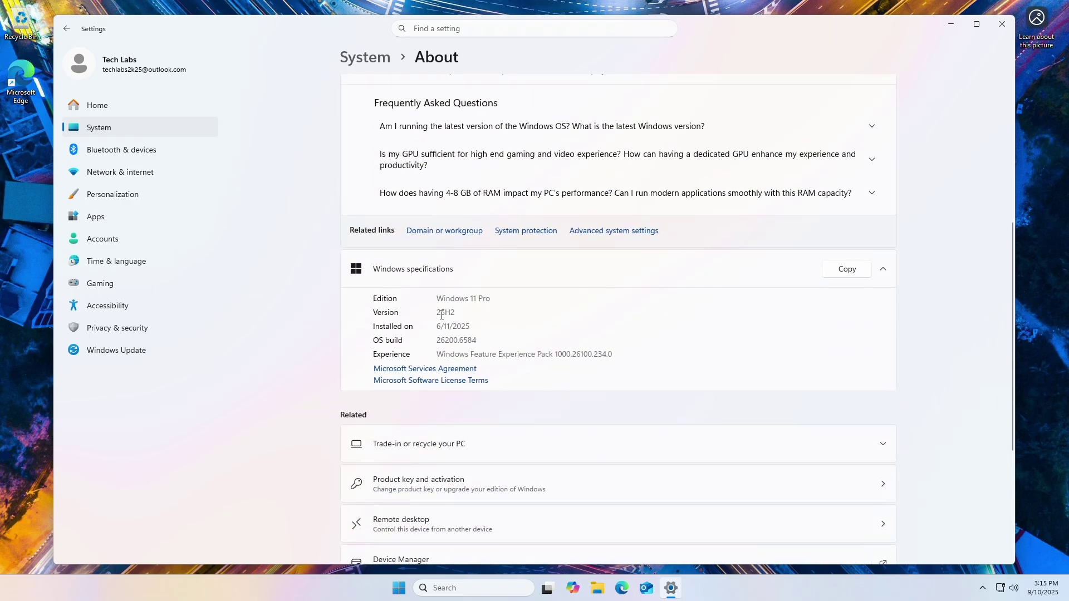
scroll(262, 413, "up", 5)
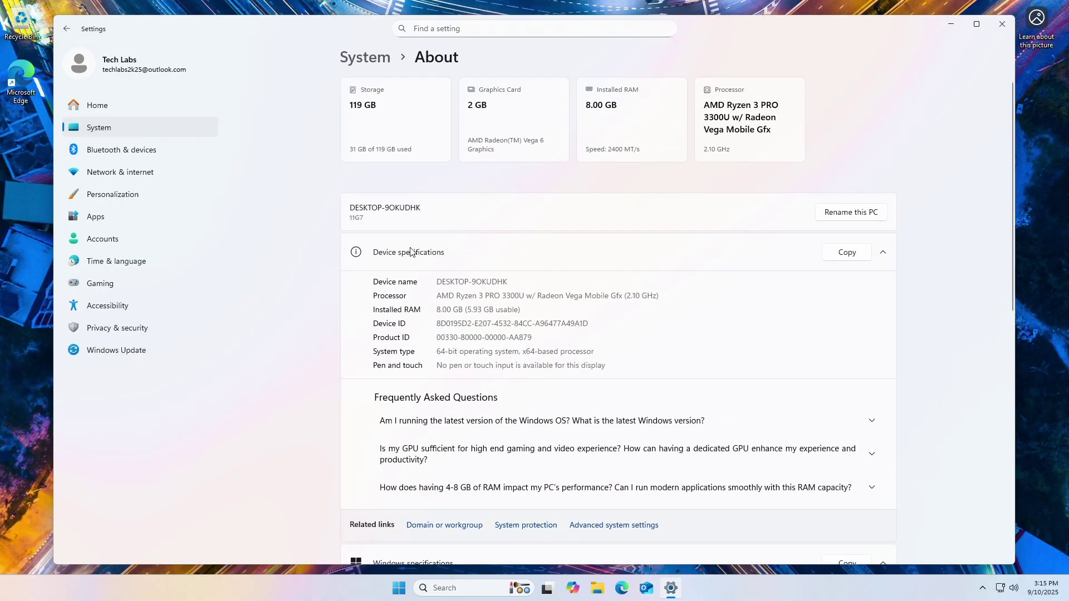
scroll(913, 328, "down", 4)
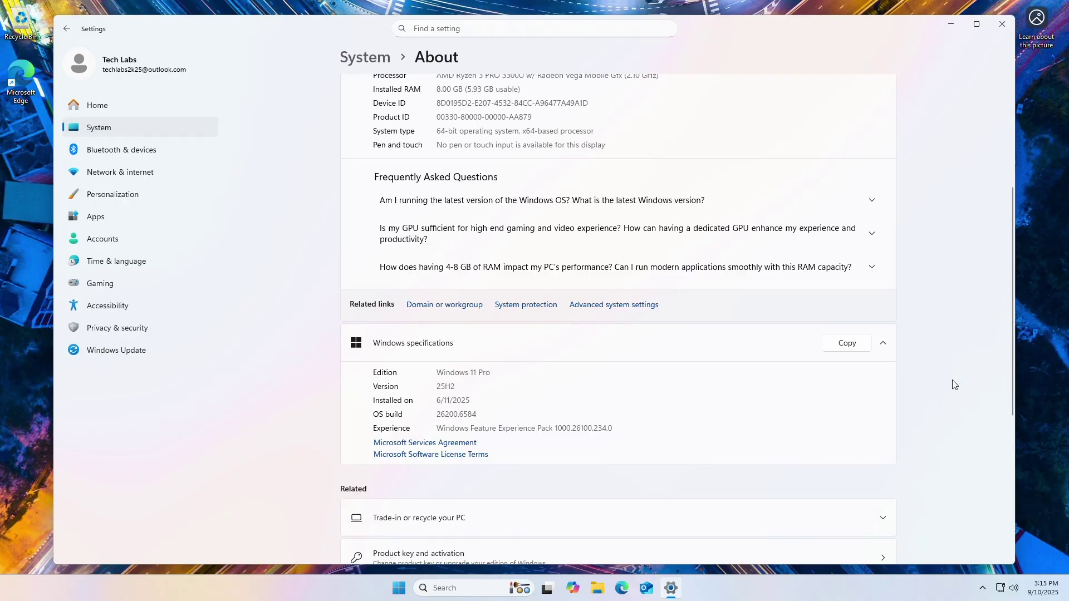
scroll(954, 384, "up", 1)
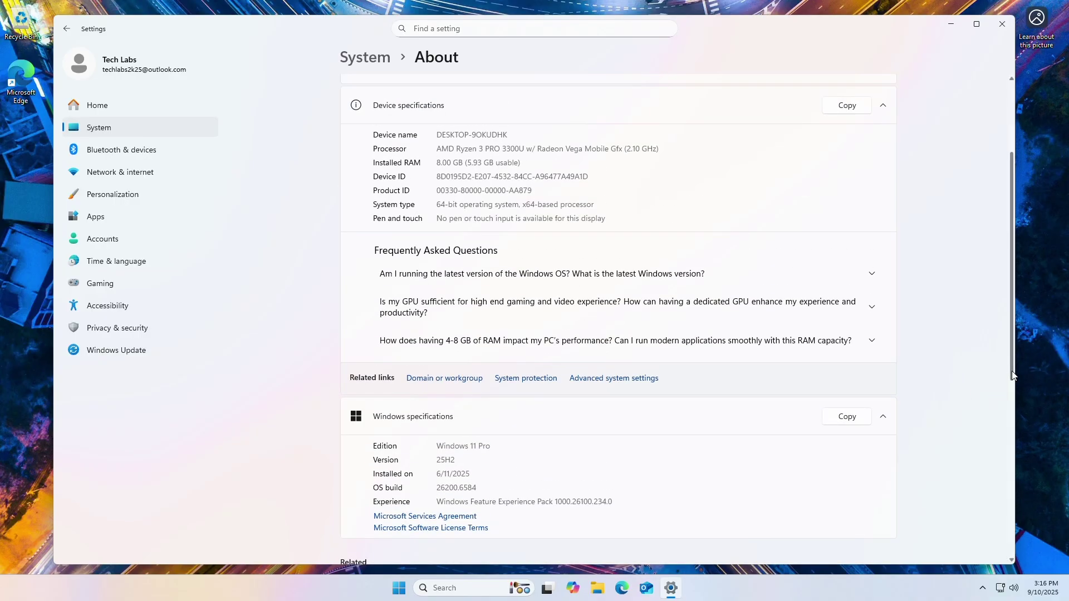
left_click_drag(1011, 371, 1012, 363)
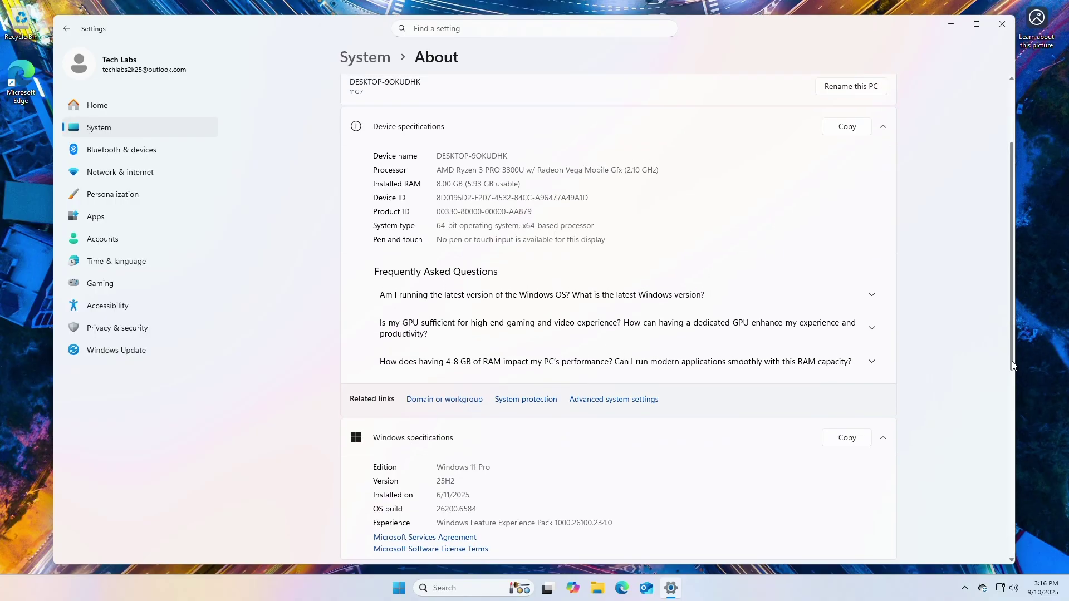